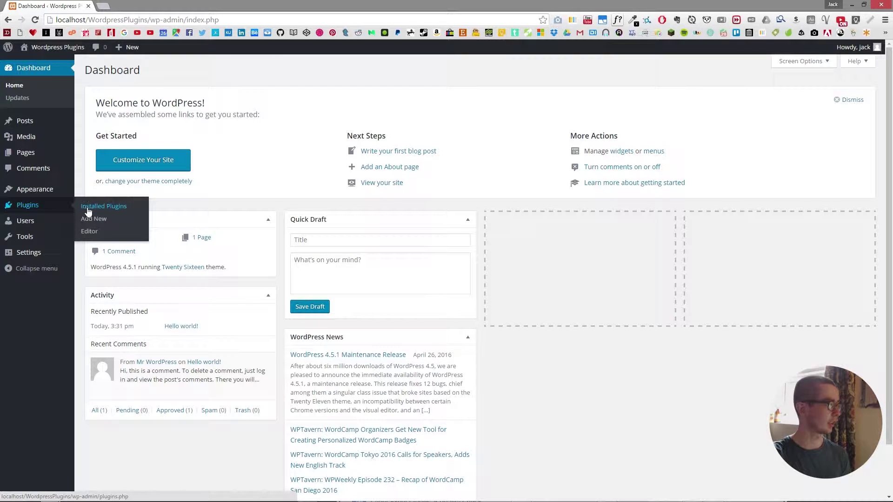
Go from the dashboard to the Plugins page for adding new plugins.
left_click(95, 219)
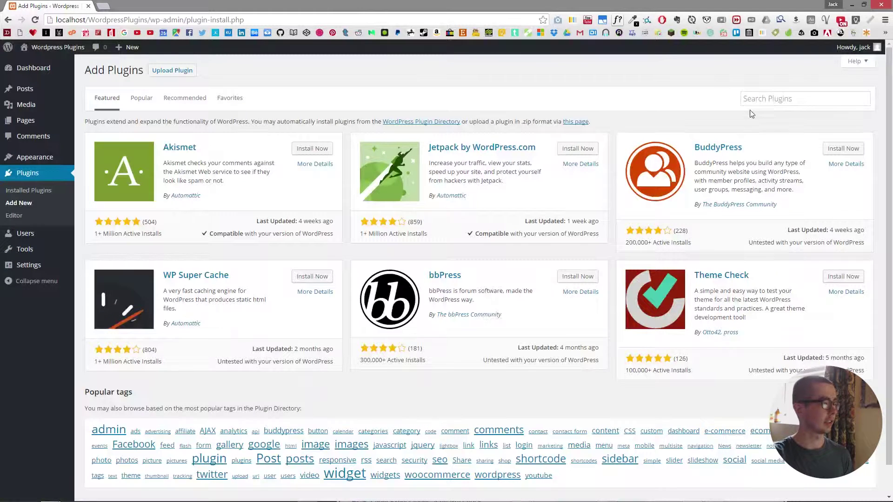
Search for 'WP Our Team', install and activate it, and view its Team list.
left_click(751, 100)
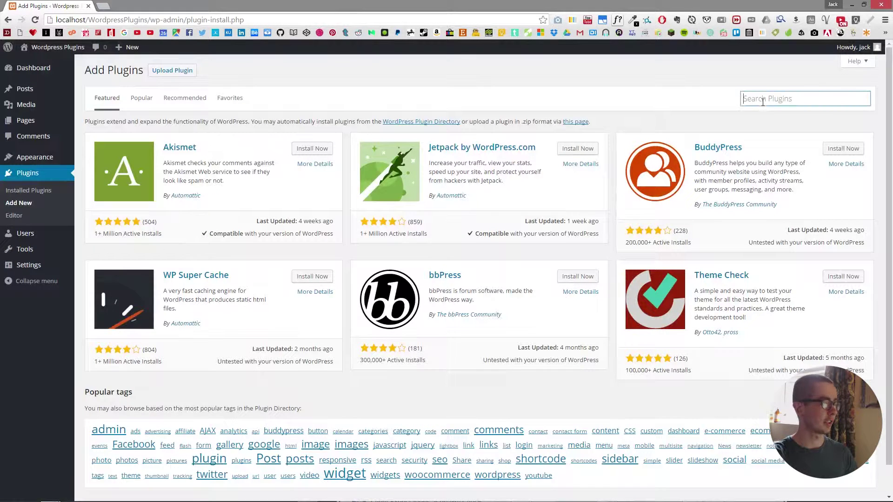
type("WP Our Team")
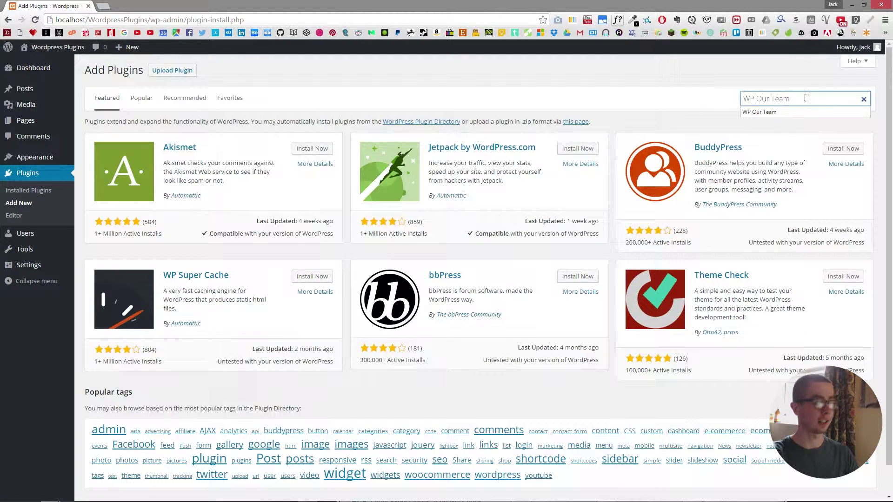
key("Return")
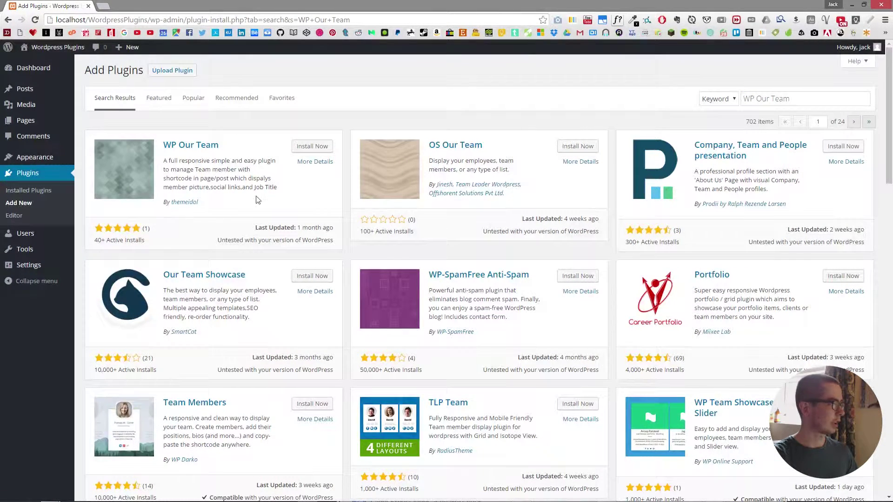
left_click(309, 147)
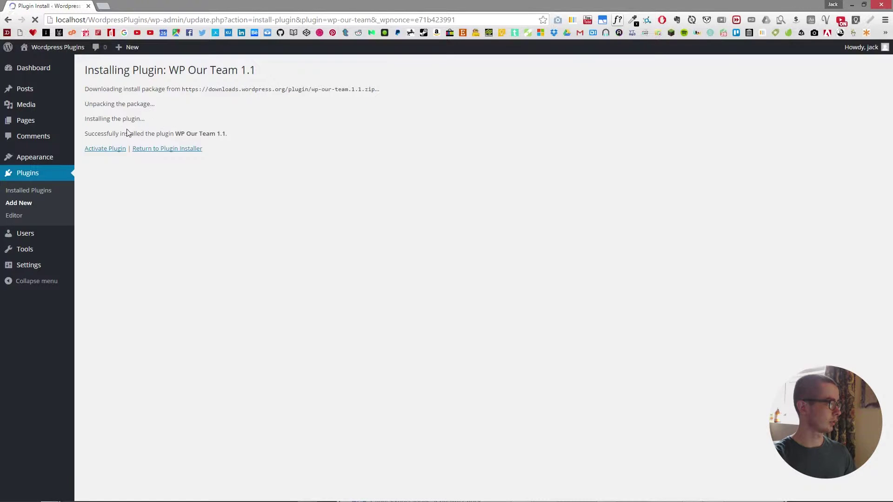
left_click(113, 151)
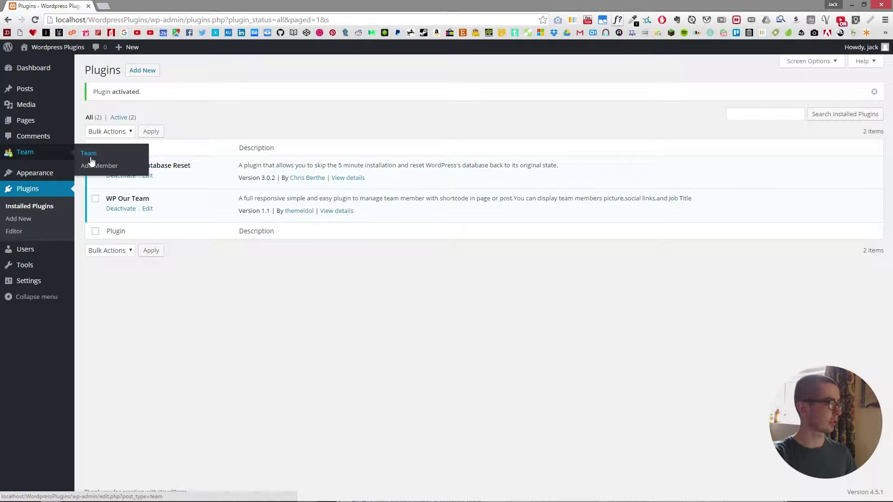
mouse_move(26, 152)
left_click(90, 159)
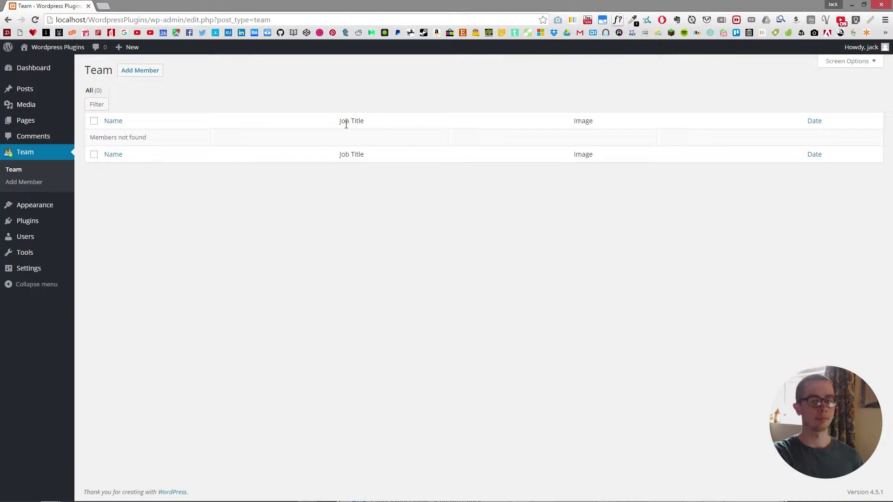
left_click(141, 81)
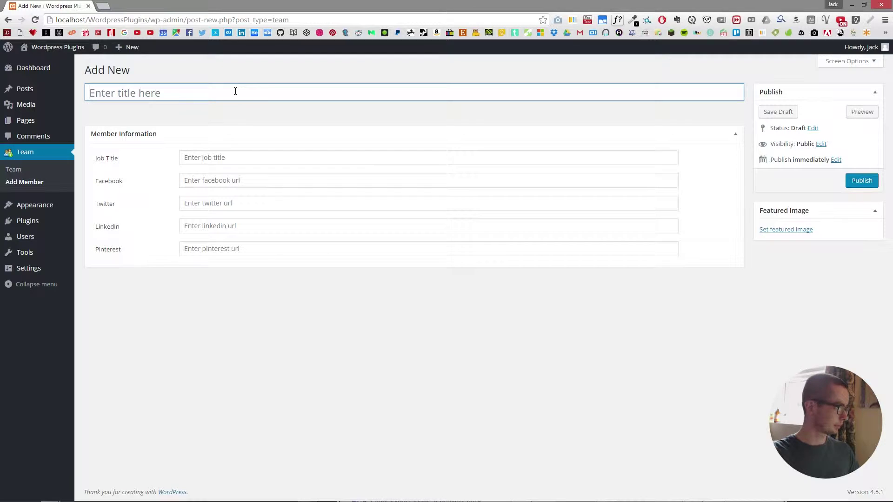
type("Jack")
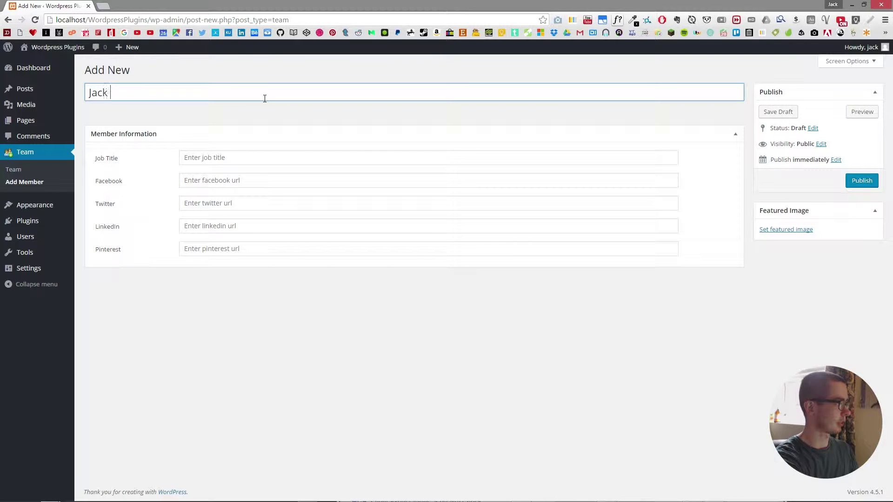
type(" Davies")
key("Tab")
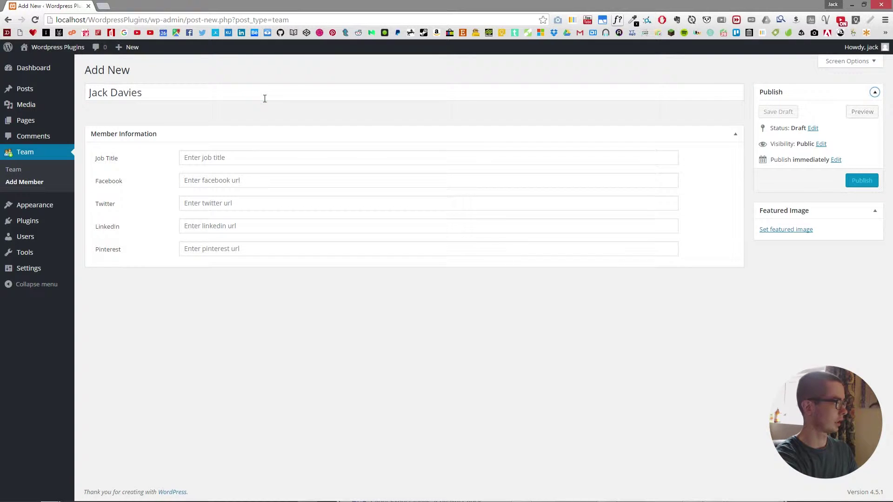
key("Tab")
left_click(255, 157)
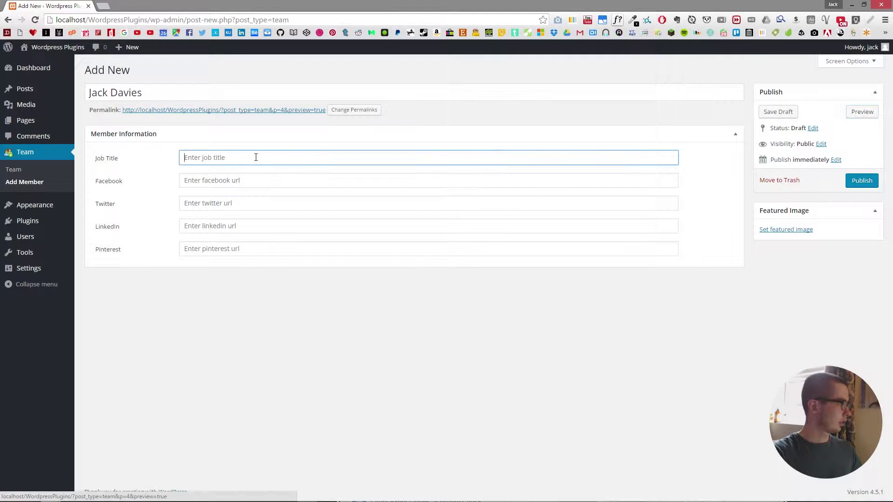
type("CEO")
Add Jack's Facebook and Twitter links and publish the member.
key("Tab")
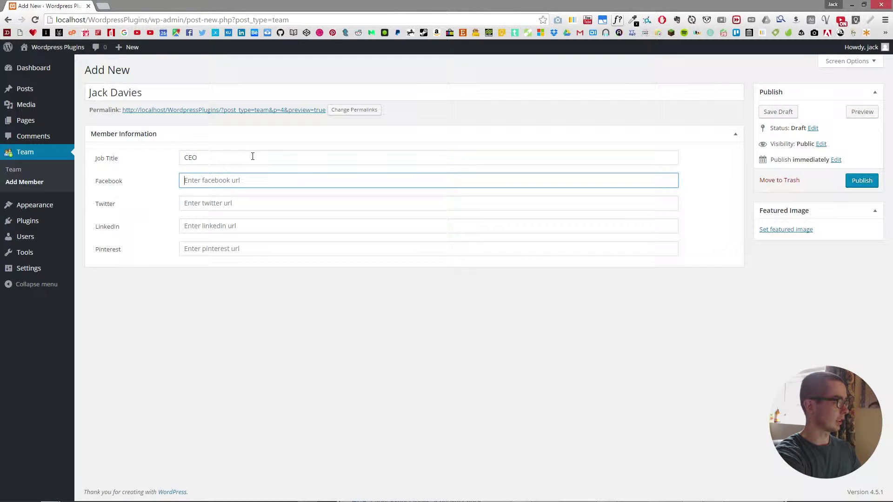
type("faceb")
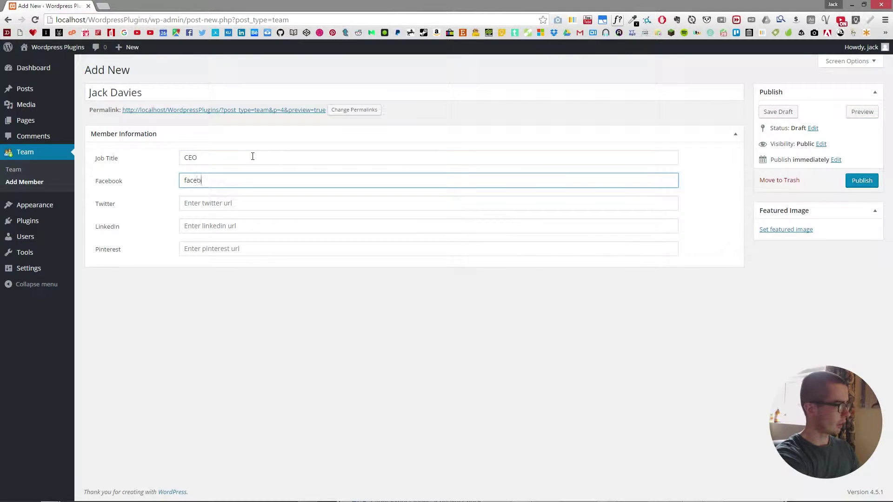
type("ook.co.uk")
key("Tab")
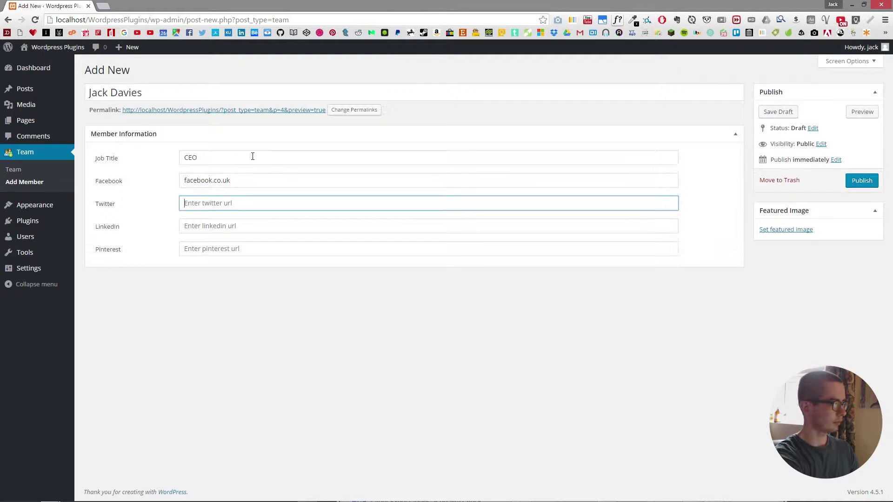
type("twitt")
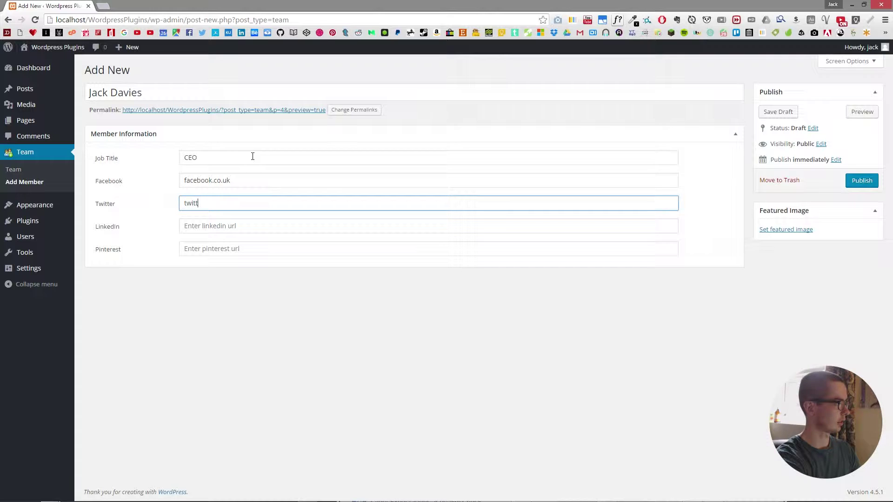
type("m")
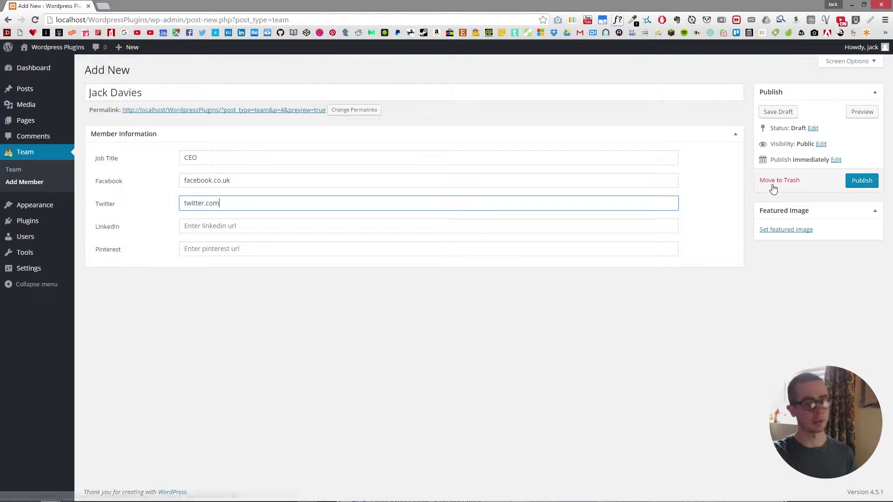
left_click(864, 180)
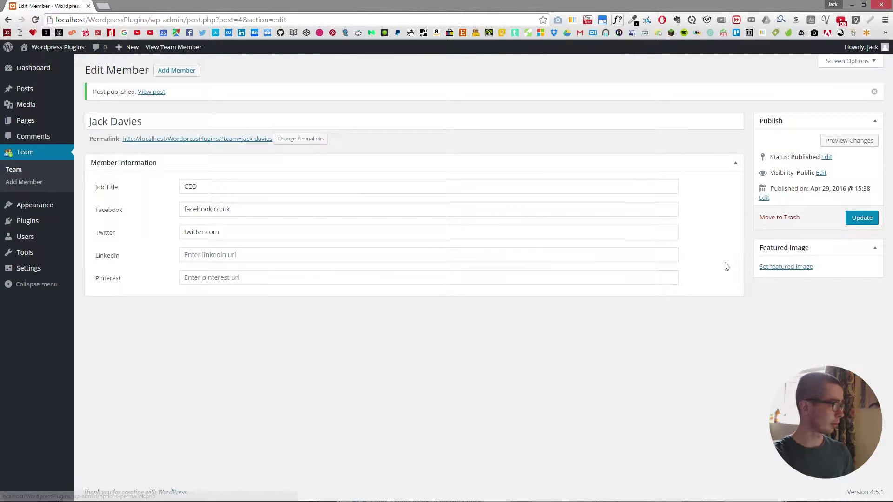
left_click(792, 267)
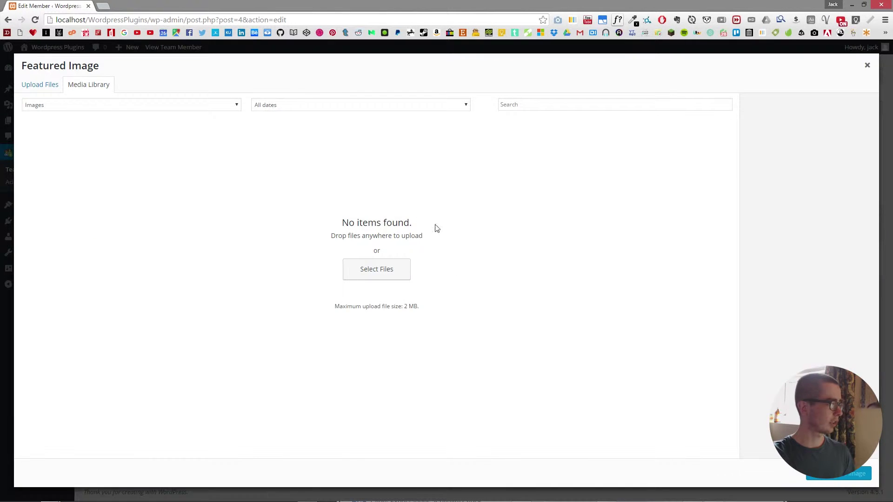
left_click(383, 271)
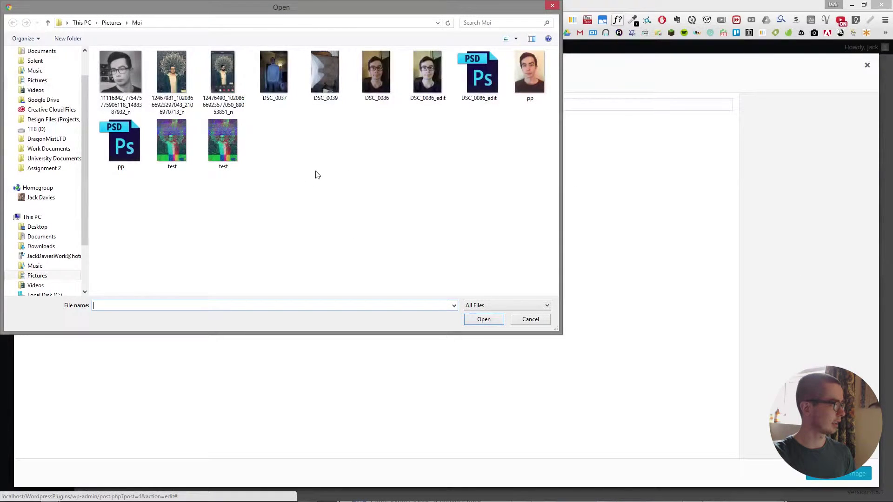
double_click(187, 72)
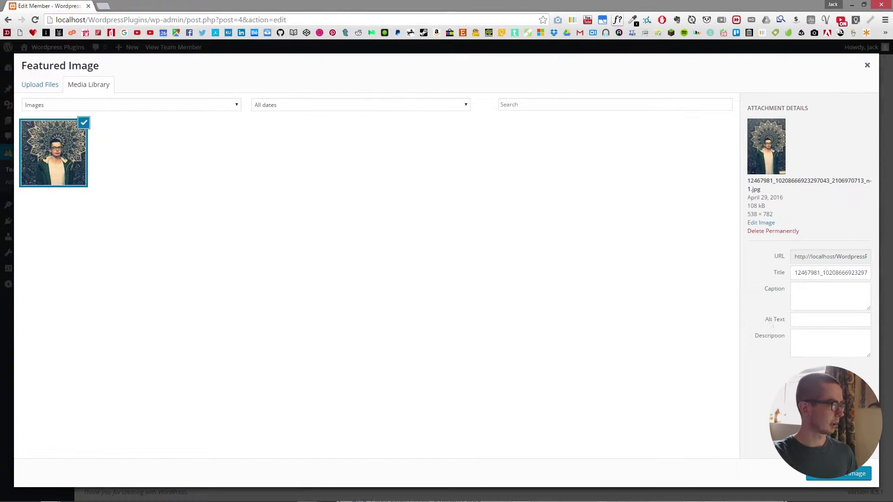
left_click(839, 473)
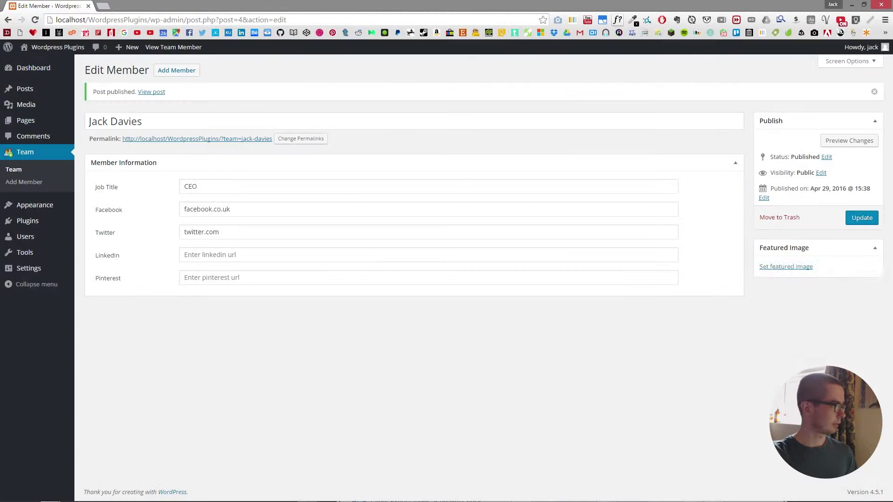
left_click(854, 218)
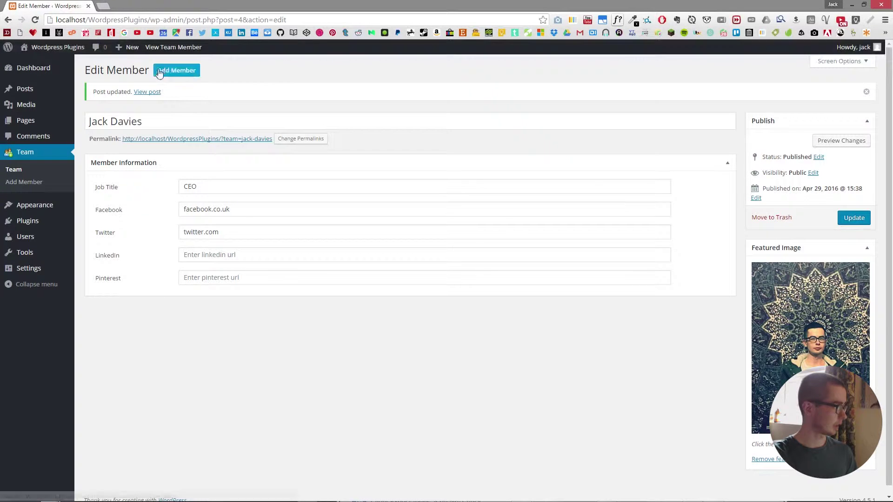
left_click(176, 70)
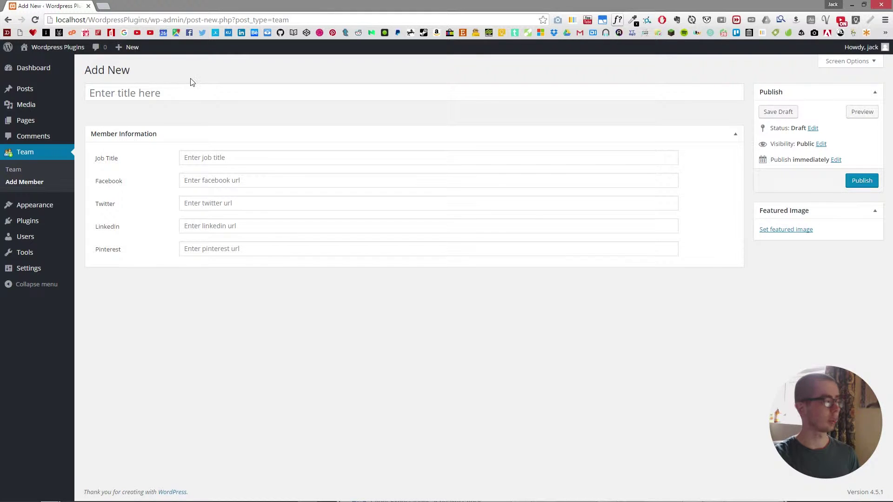
Set the Media Library photo of a man in a suit as the new member's featured image.
left_click(781, 231)
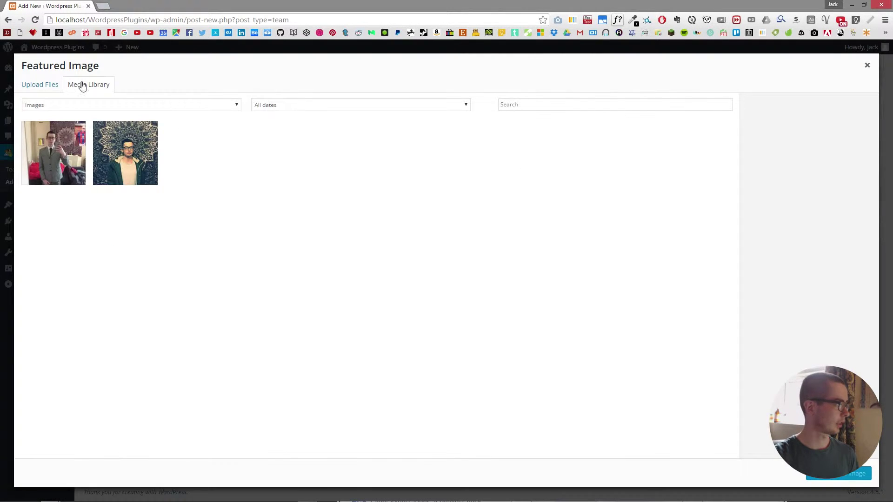
left_click(55, 87)
left_click(69, 156)
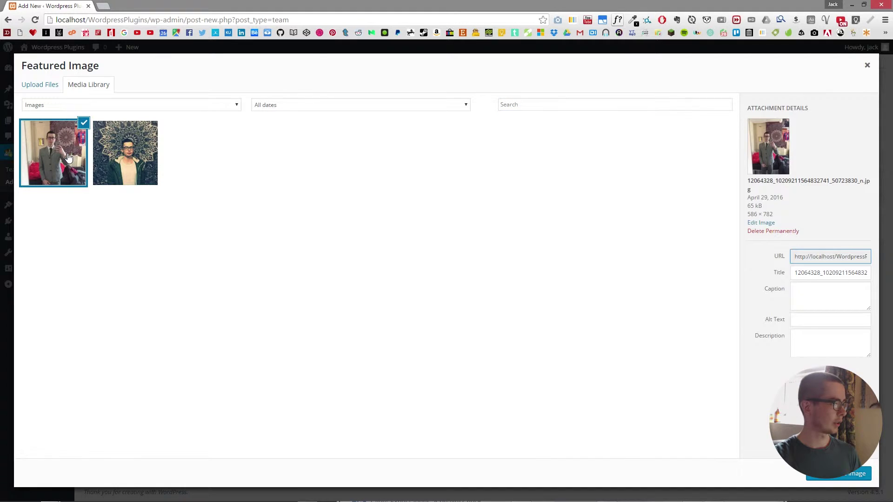
left_click(855, 473)
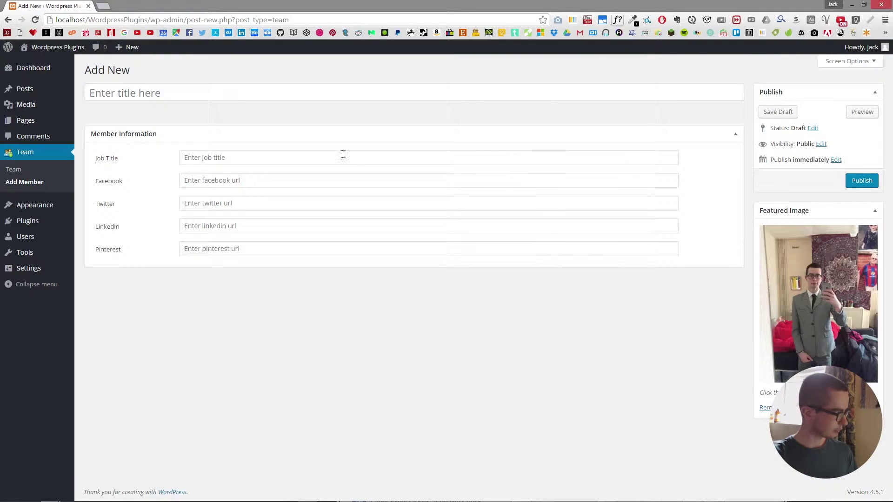
left_click(235, 92)
type("Jake ")
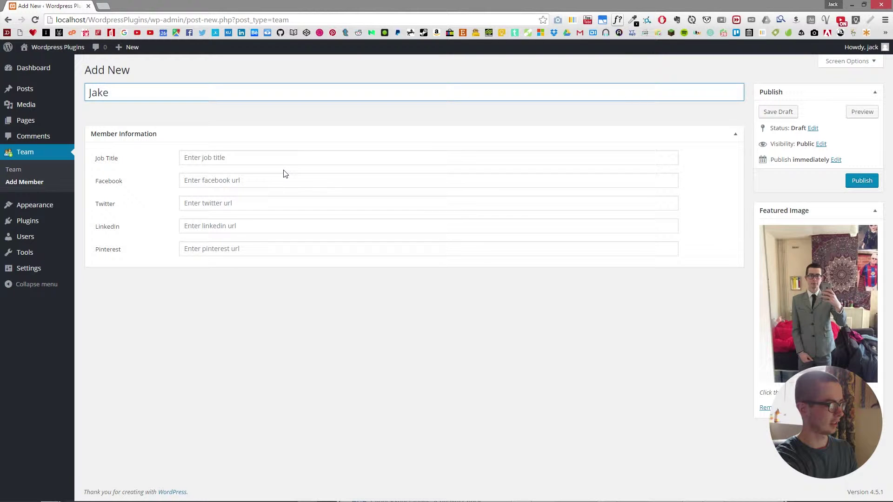
type("Daniels")
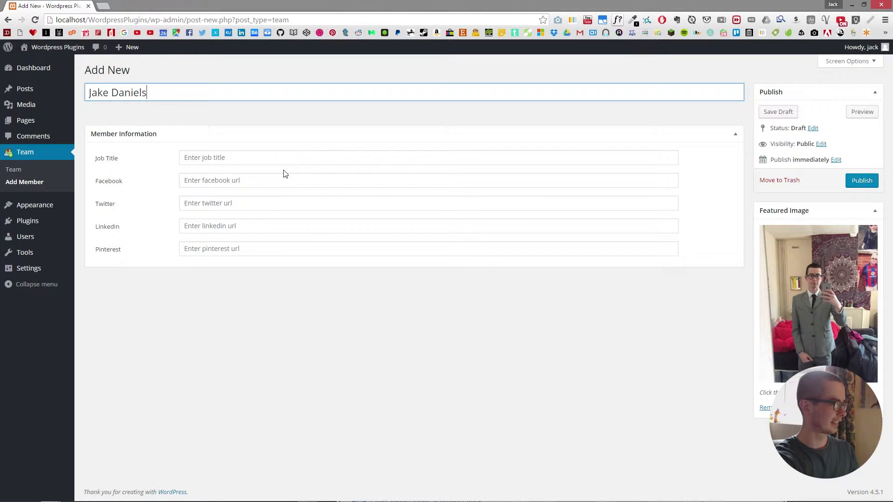
key("Tab")
left_click(268, 158)
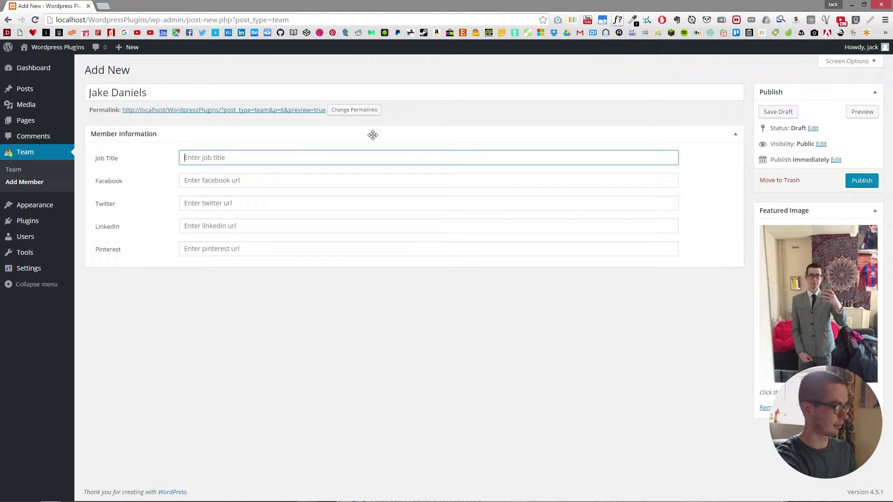
type("Manager")
key("Tab")
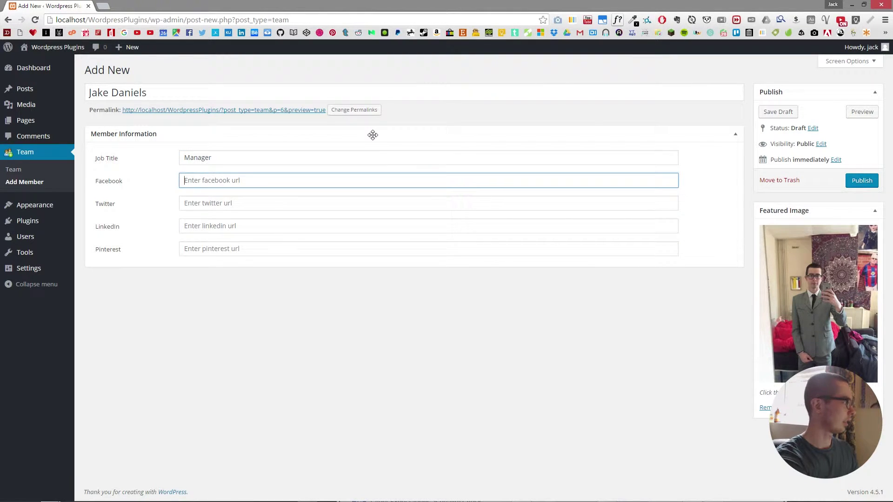
type("facebook.com")
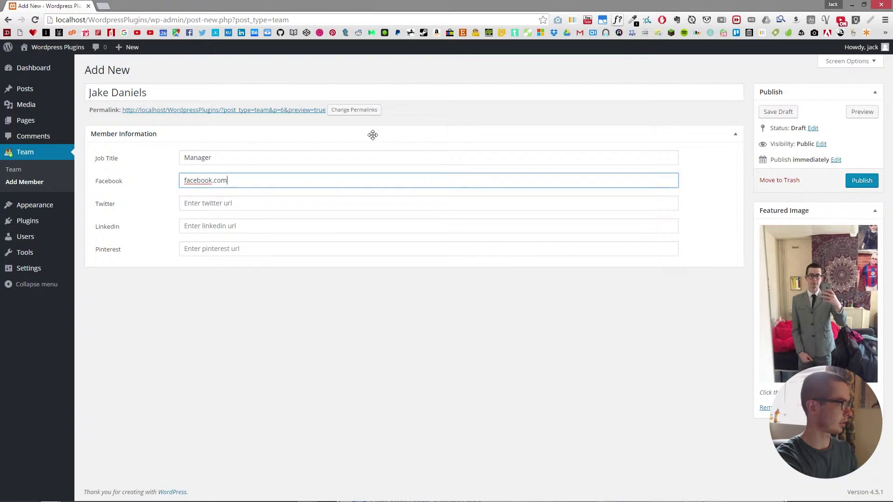
key("Tab")
key("Tab")
type("linked")
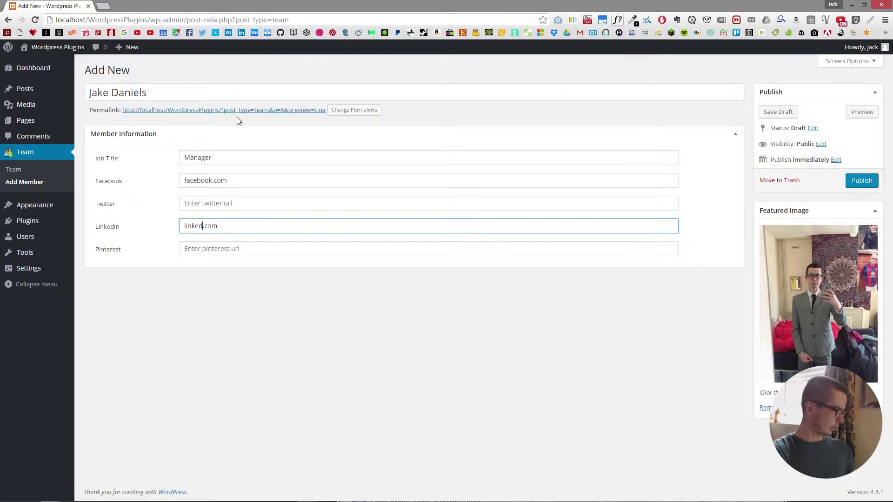
type("in")
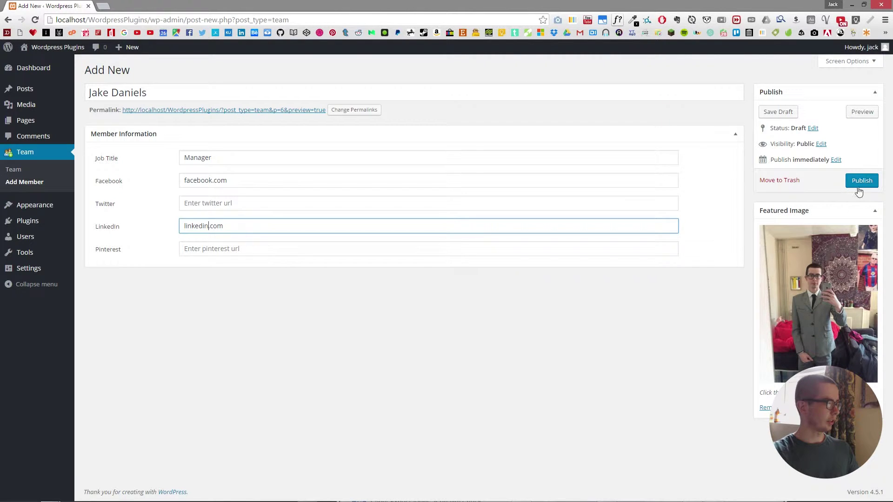
left_click(860, 182)
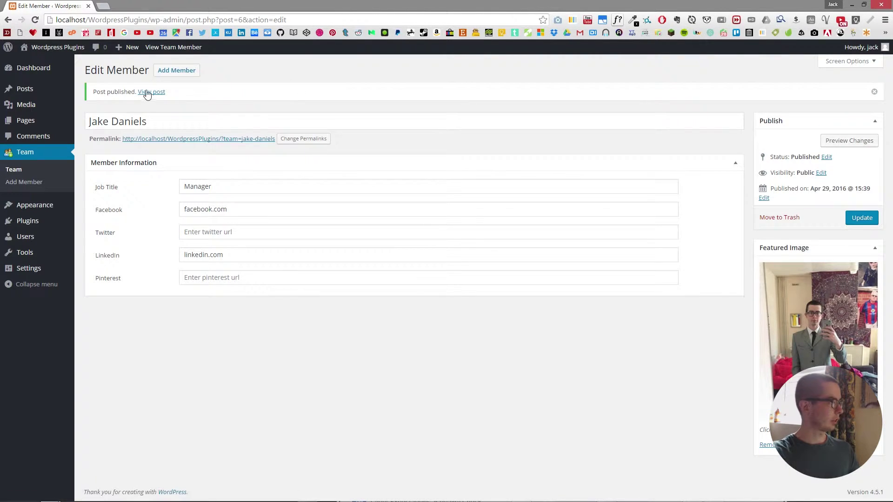
mouse_move(25, 120)
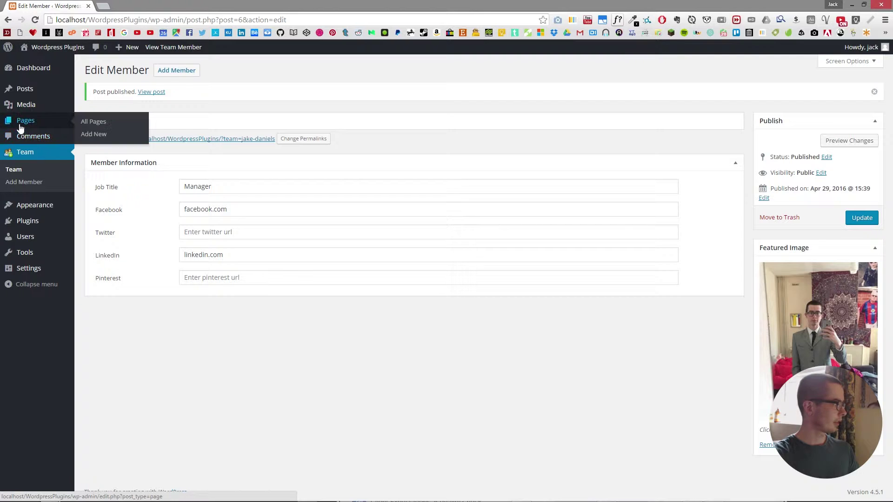
Publish an 'Our Team' page containing the team shortcode limited to four members.
left_click(94, 134)
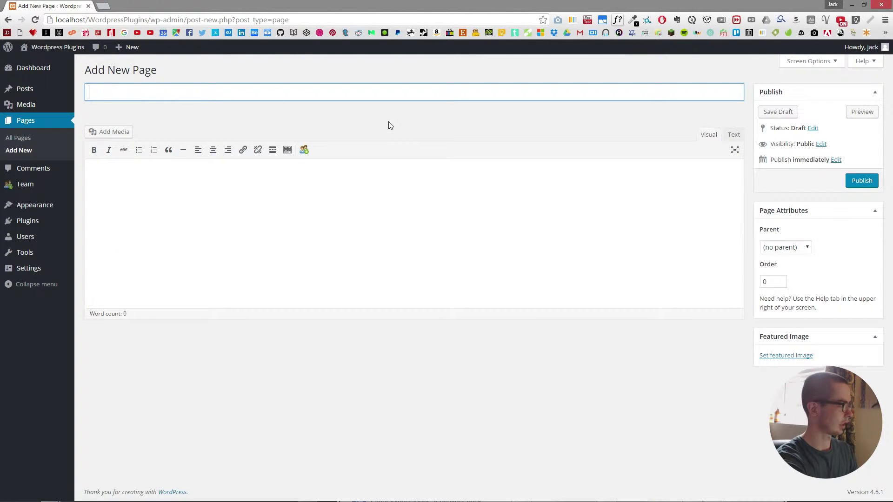
type("Our Team")
left_click(268, 193)
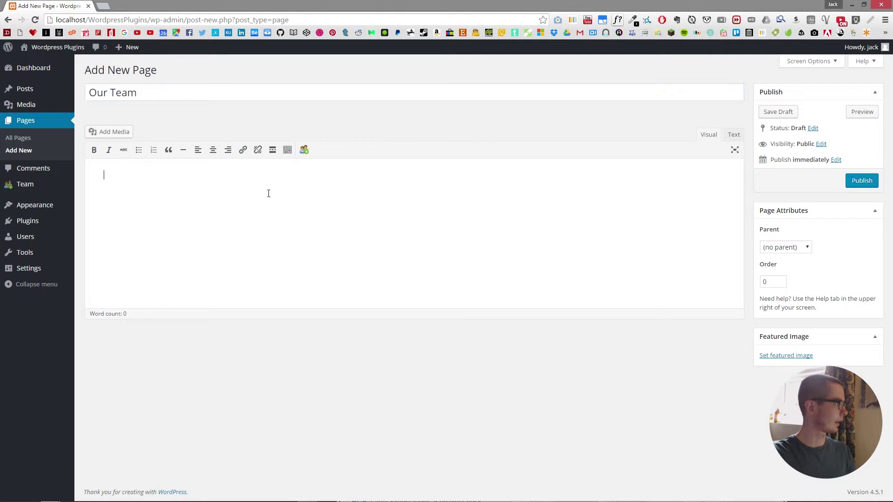
left_click(304, 149)
type("4")
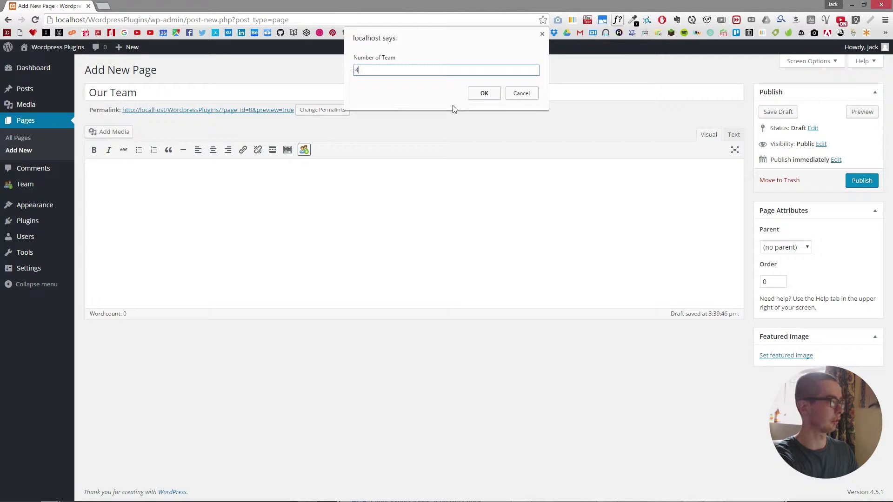
key("Return")
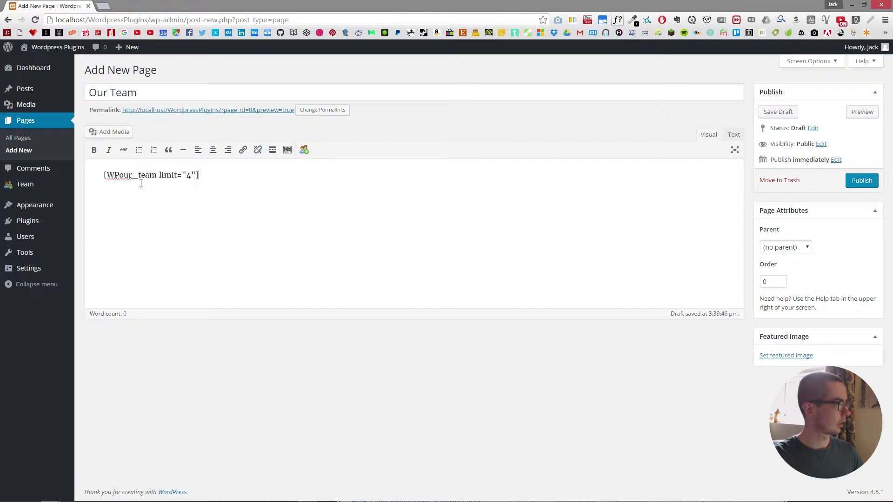
left_click(858, 186)
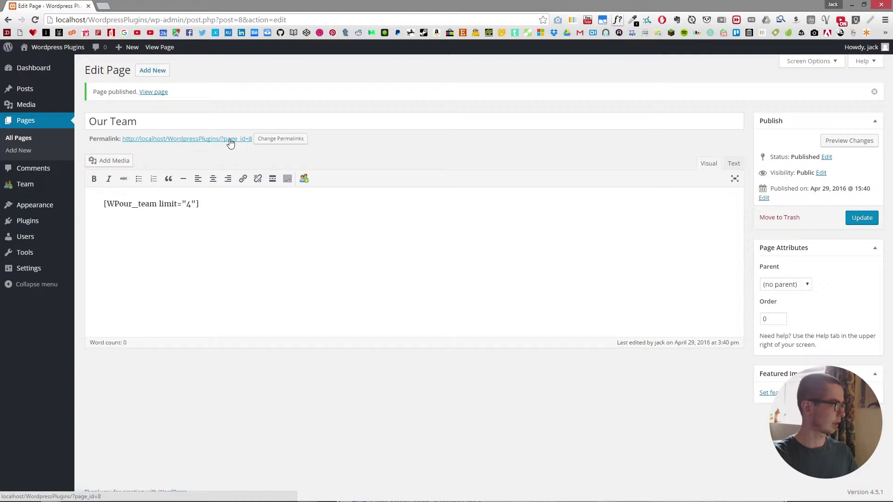
left_click(233, 139)
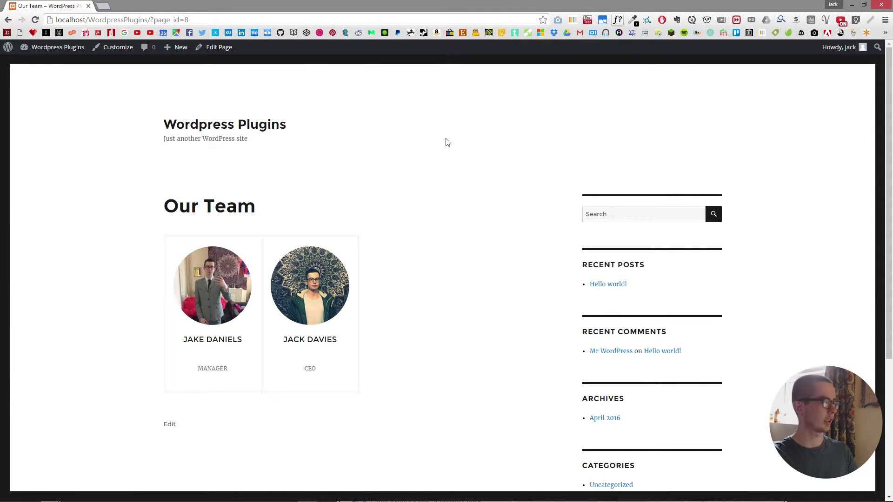
scroll(444, 144, "down", 2)
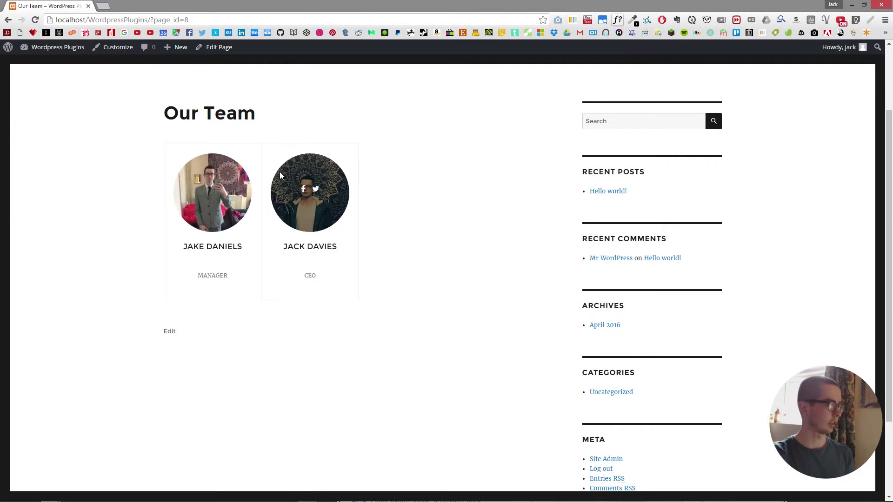
mouse_move(310, 286)
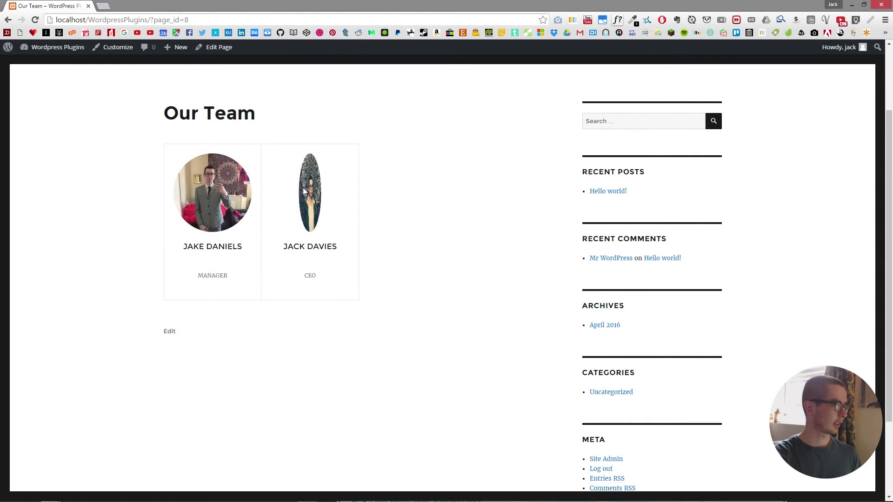
left_click(304, 204)
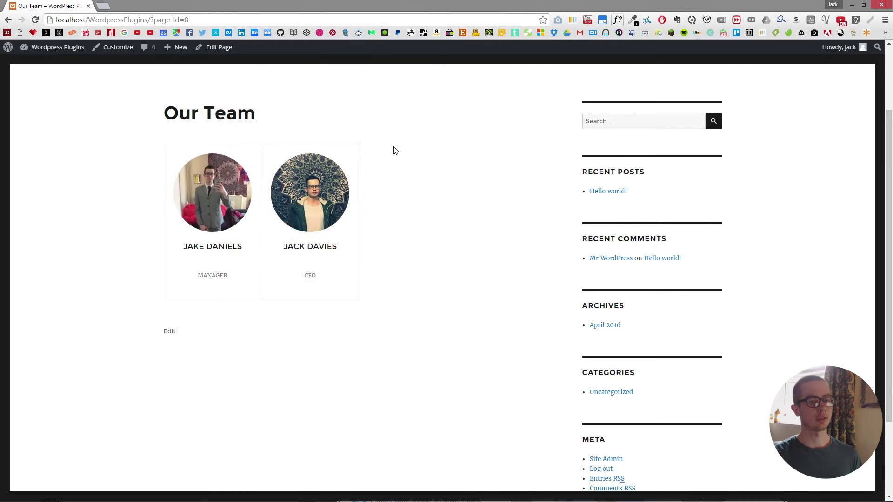